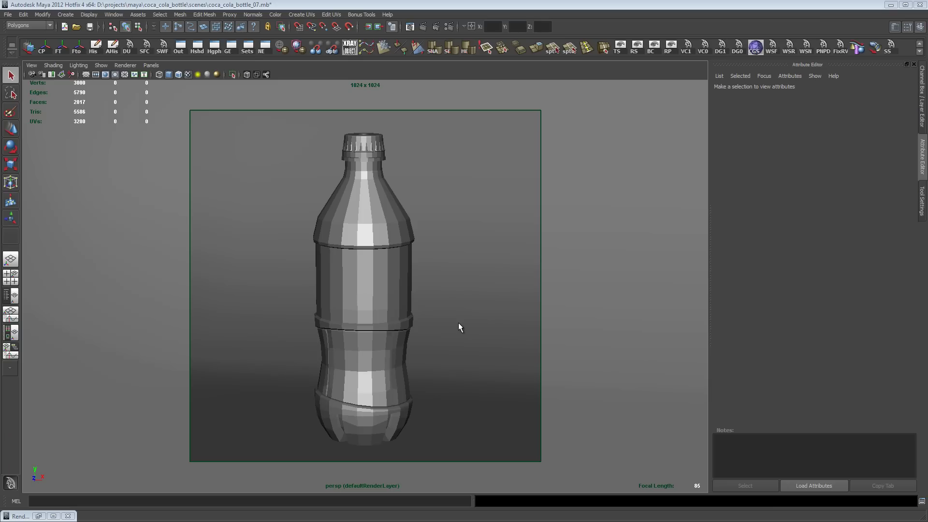
Orbit slightly around the coca_cola_bottle_07 model and select the bottle body.
alt+drag(493, 318, 503, 311)
click(397, 288)
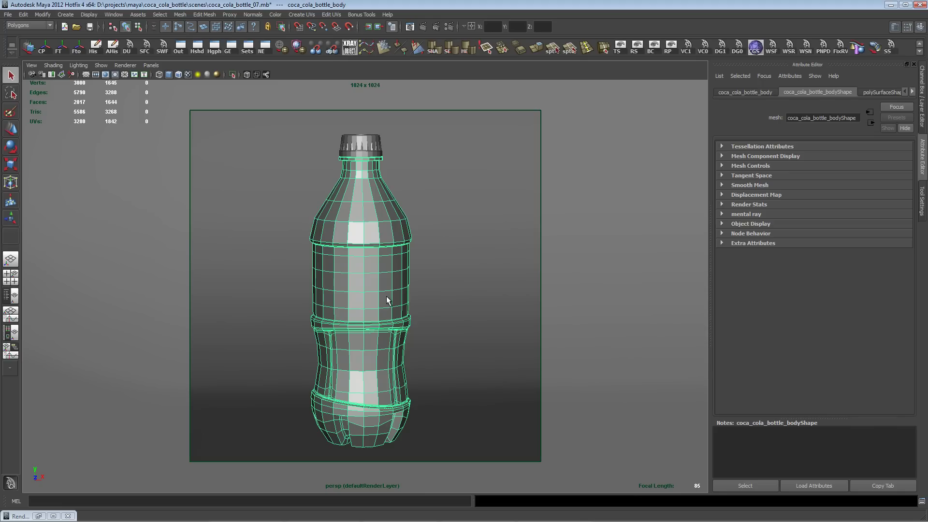
Inspect the bottle body as a smoothed preview (3), then return it to low-poly display (1).
key(3)
click(439, 303)
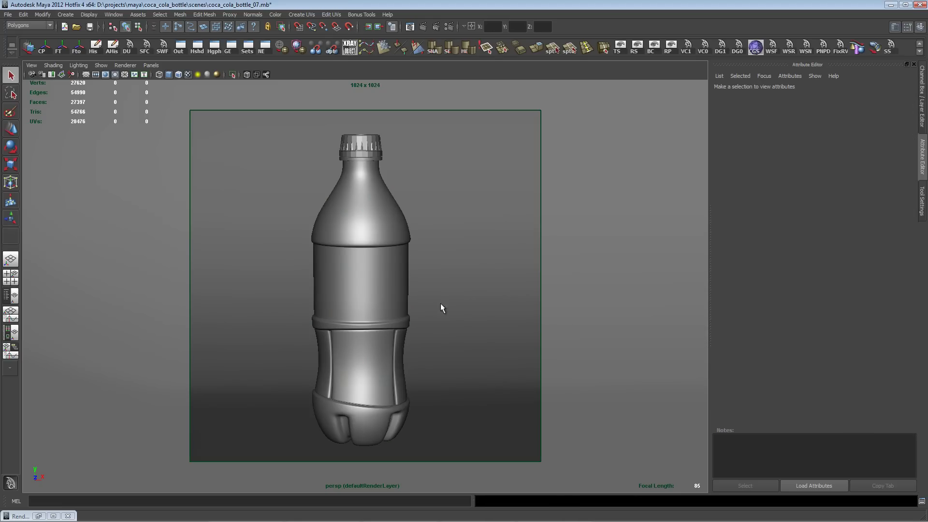
click(391, 305)
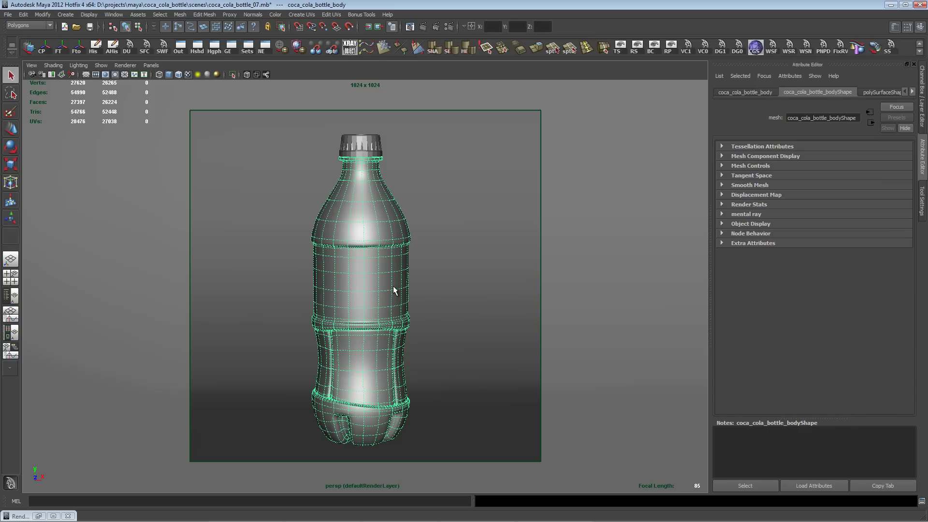
alt+drag(428, 290, 408, 288)
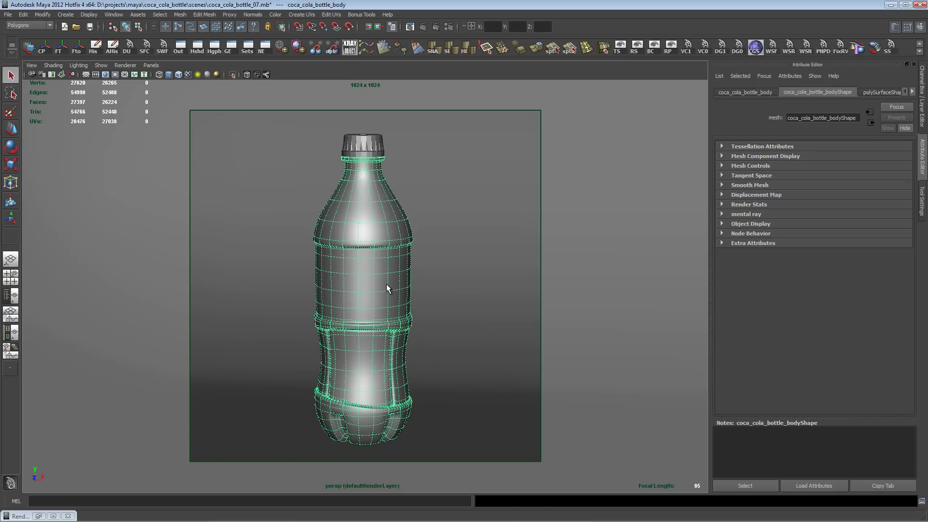
key(1)
mouse_move(417, 309)
alt+mouse_down()
mouse_move(404, 307)
mouse_move(427, 287)
mouse_move(419, 284)
mouse_move(437, 287)
mouse_move(422, 285)
alt+mouse_up()
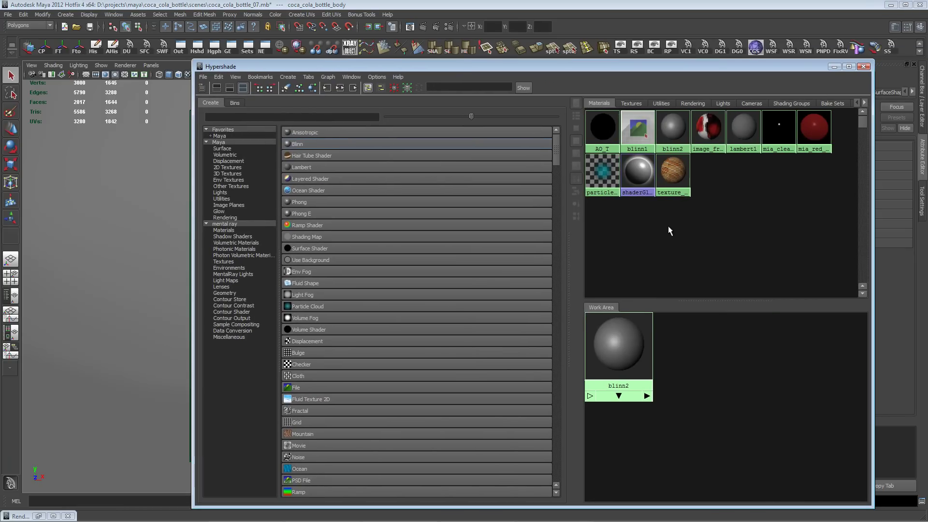
In Hypershade, create blinn3, delete the old blinn2, and select blinn3 to show its attributes.
drag(610, 70, 583, 51)
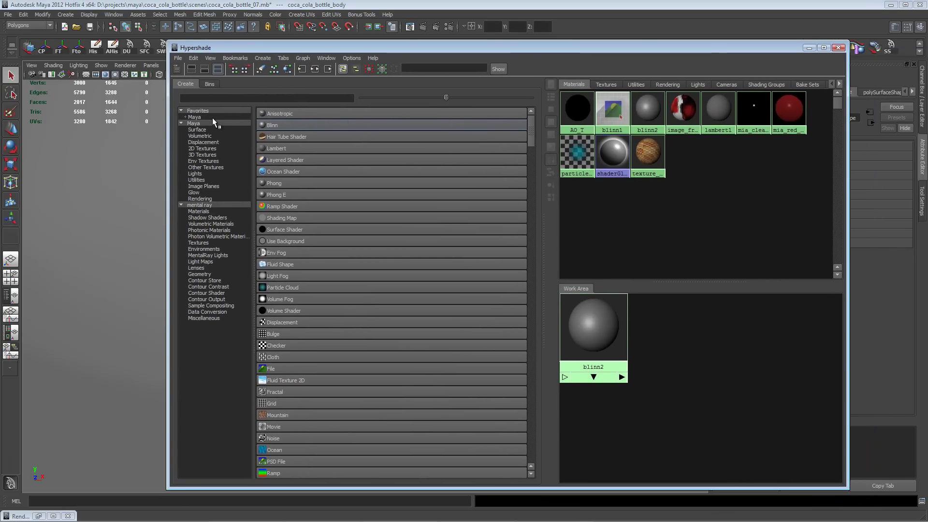
click(265, 124)
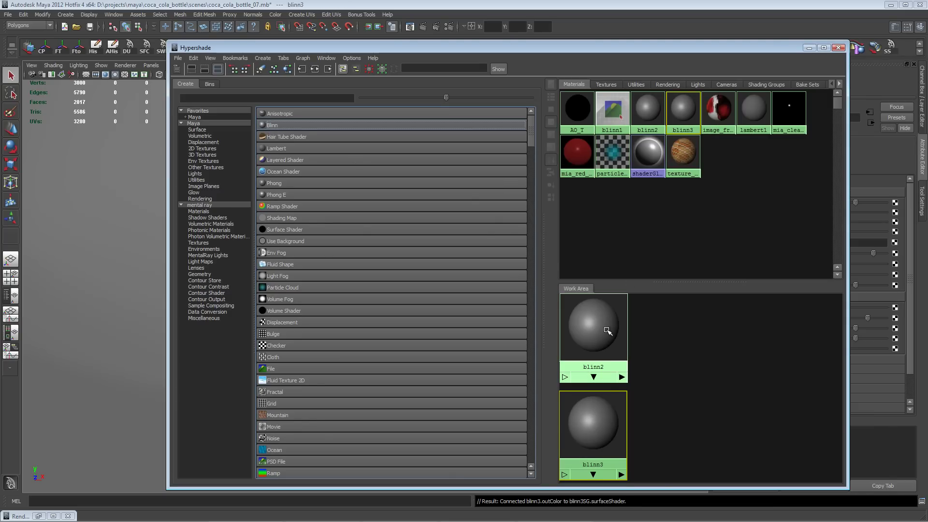
click(604, 342)
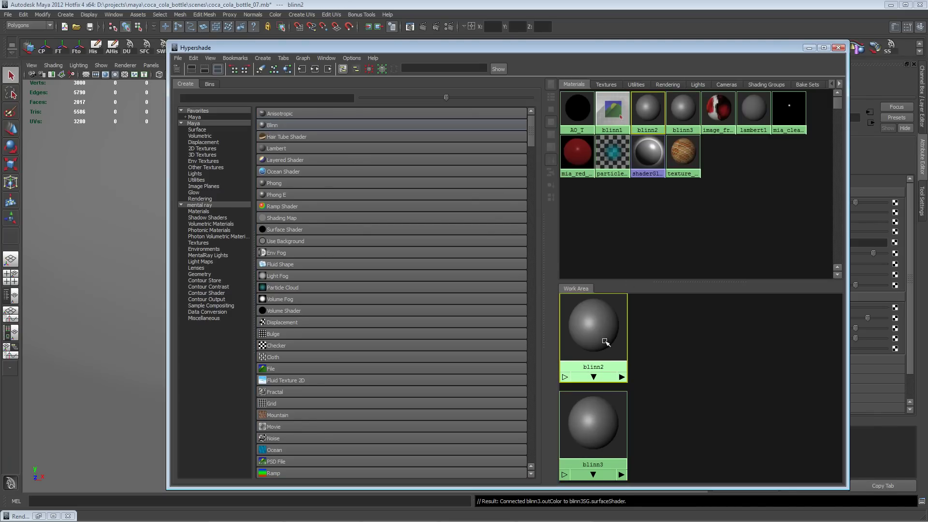
key(Delete)
drag(607, 413, 656, 349)
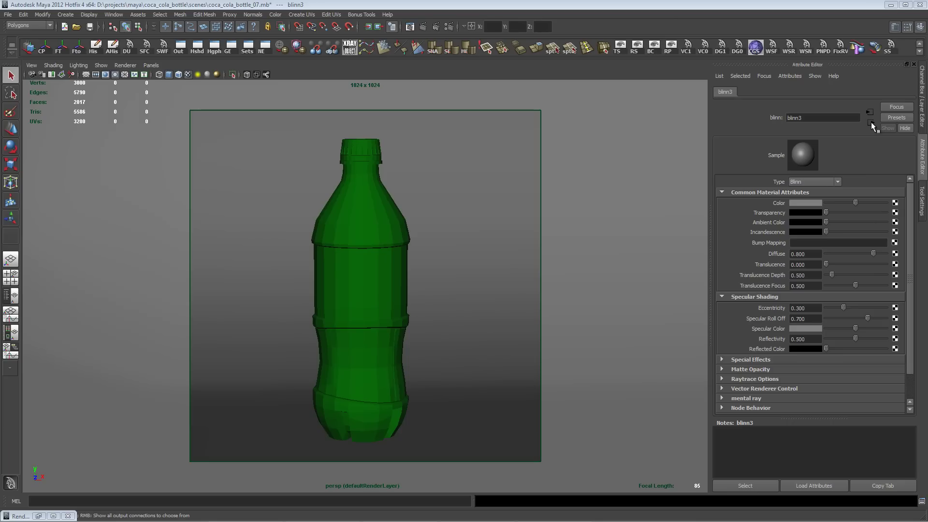
In blinn3SG, check Enable Contour Rendering under mental ray > Contours.
click(871, 123)
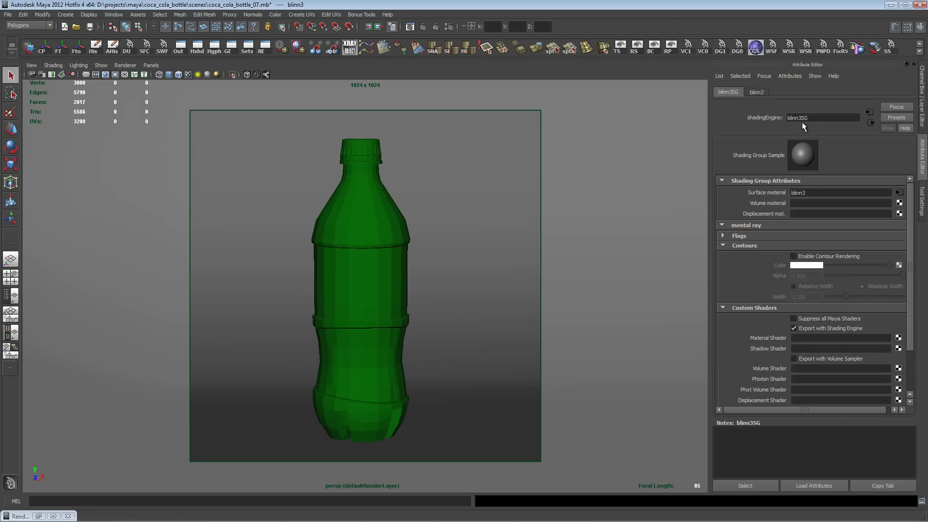
click(738, 245)
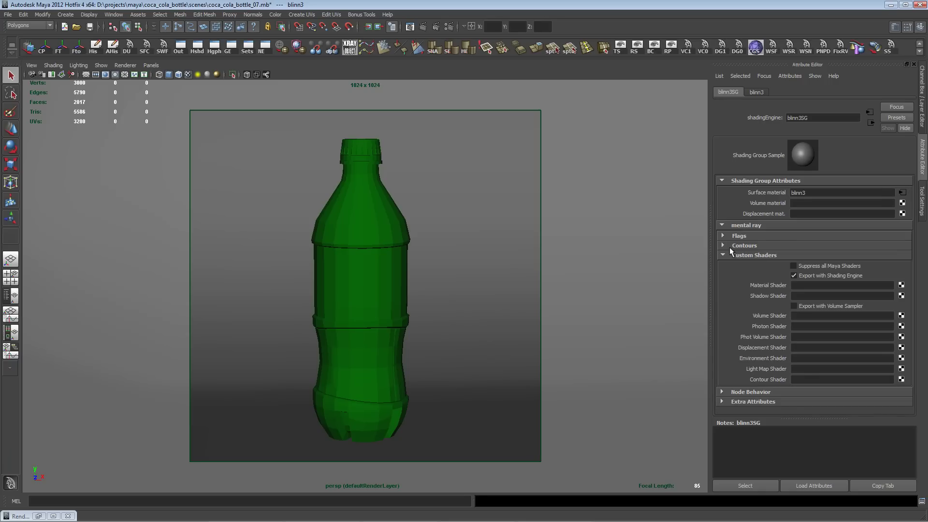
click(723, 254)
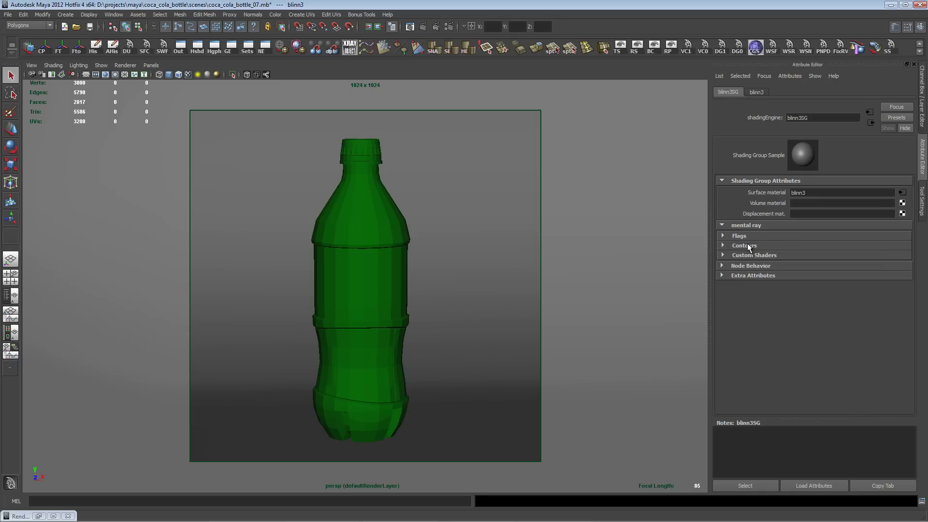
click(724, 225)
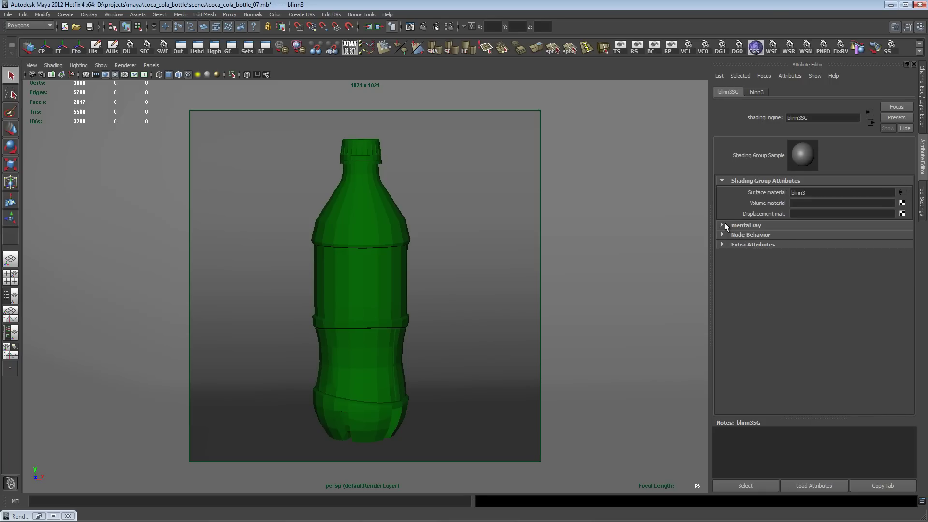
click(725, 225)
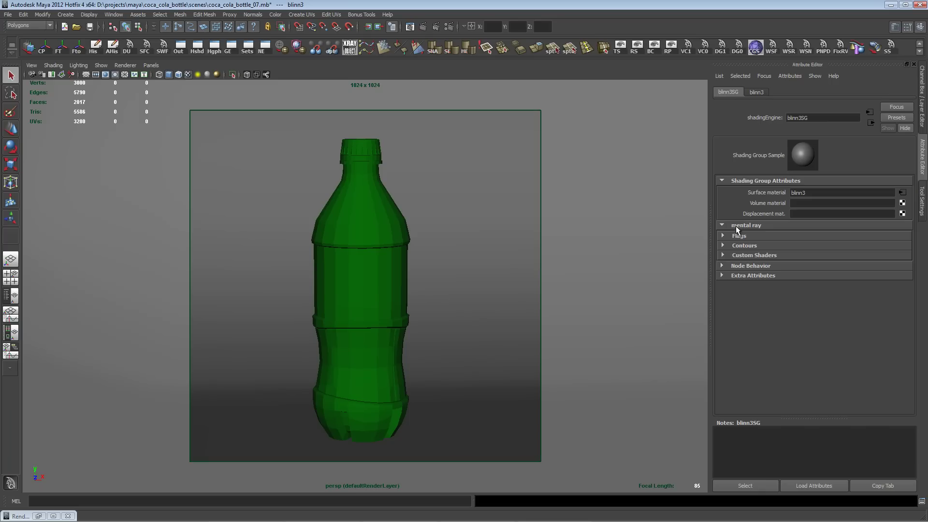
click(723, 245)
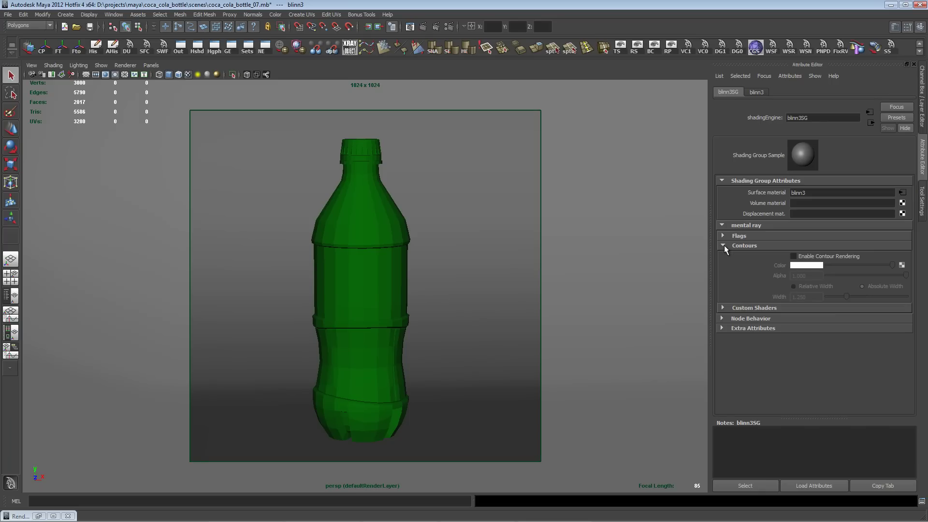
click(792, 256)
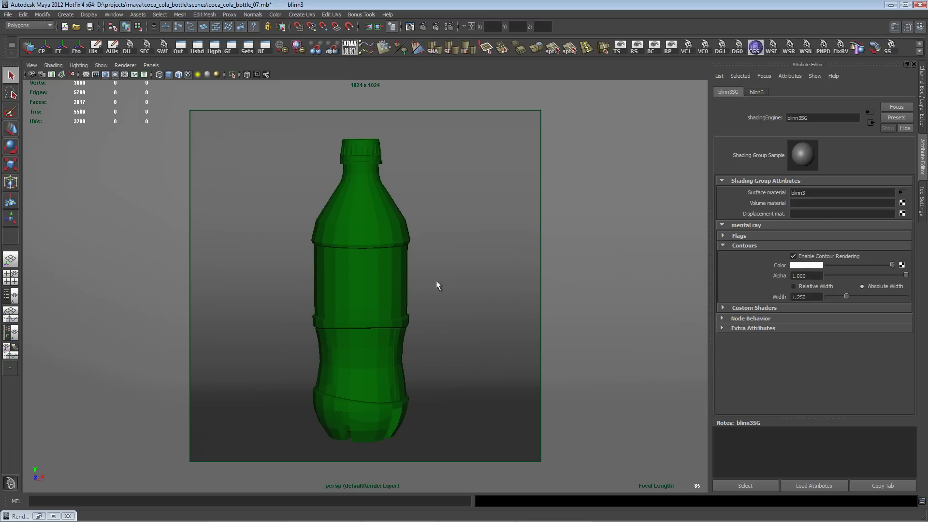
Make the blinn3SG contour colour purple and switch to Absolute Width with width 0.5.
click(805, 265)
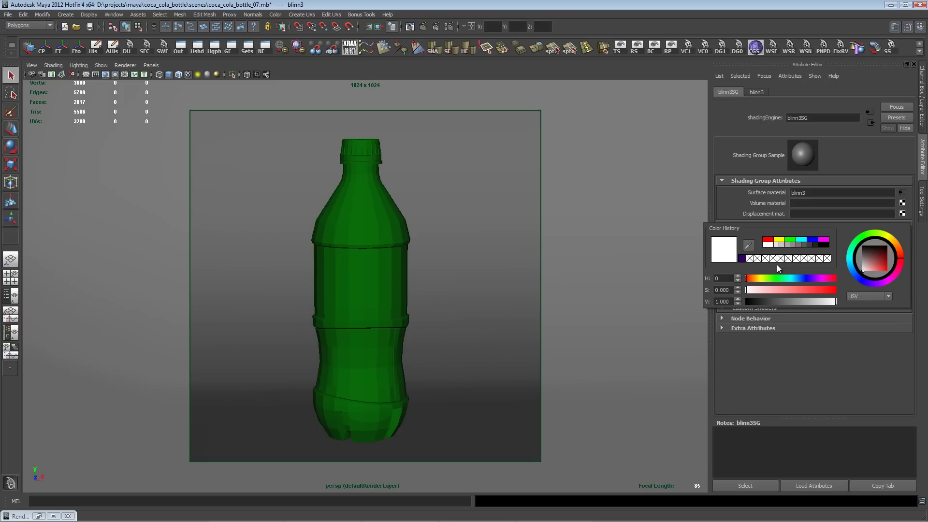
click(743, 259)
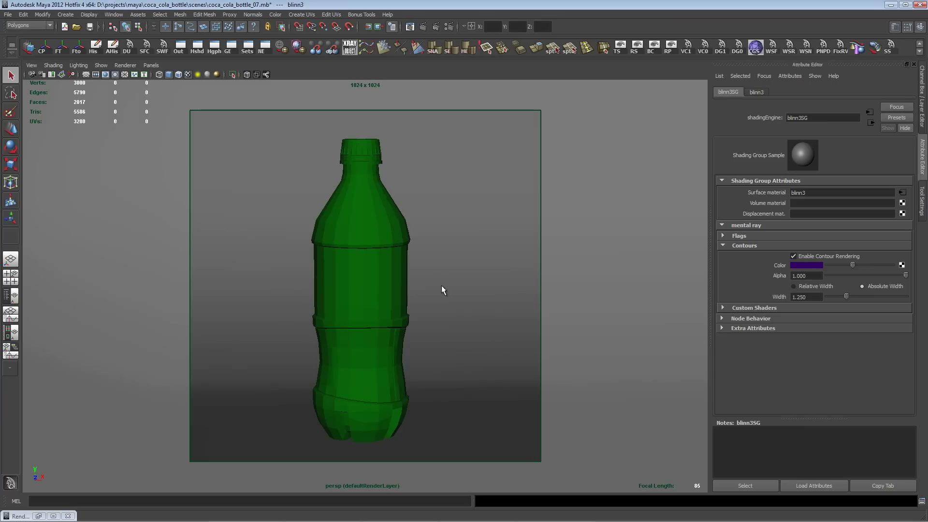
click(880, 286)
drag(821, 296, 752, 300)
text(0.5)
key(Return)
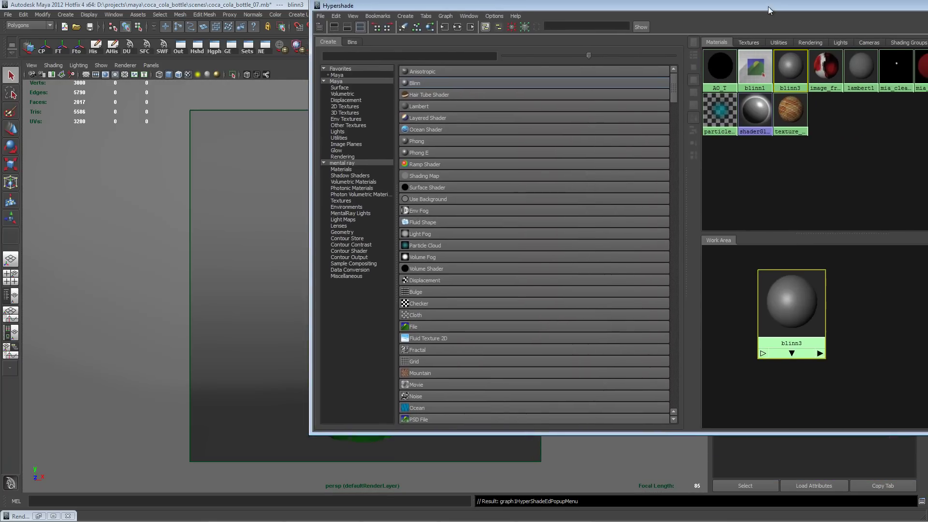
Assign the grey blinn3 material to the bottle body and cap, then close Hypershade and deselect.
drag(767, 7, 582, 288)
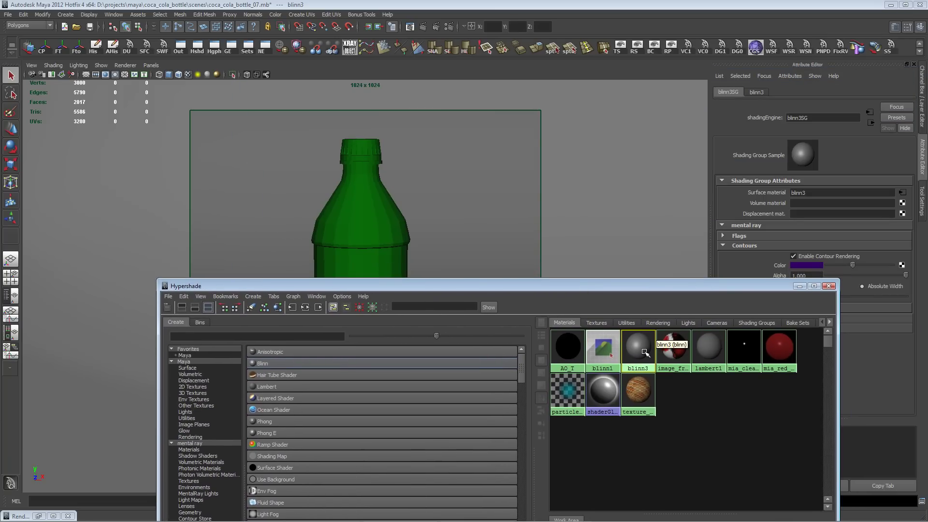
middle_drag(645, 352, 376, 218)
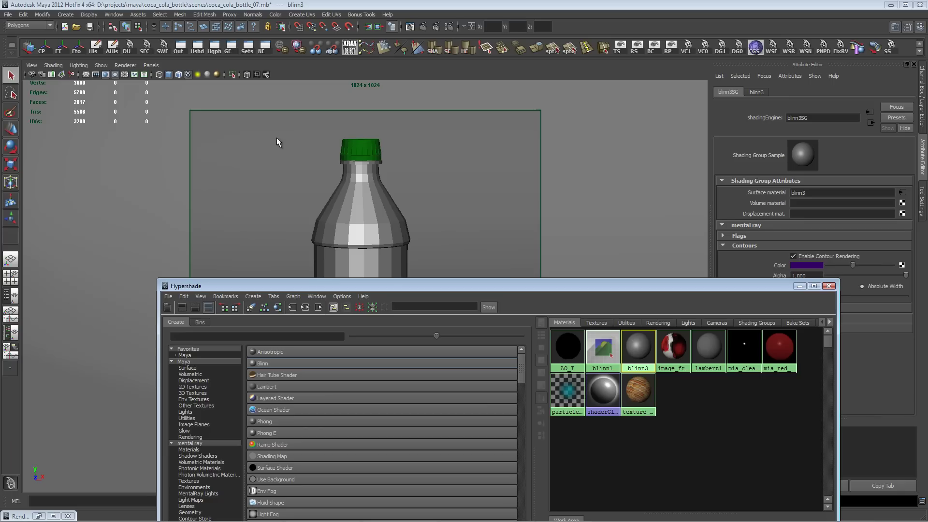
click(397, 209)
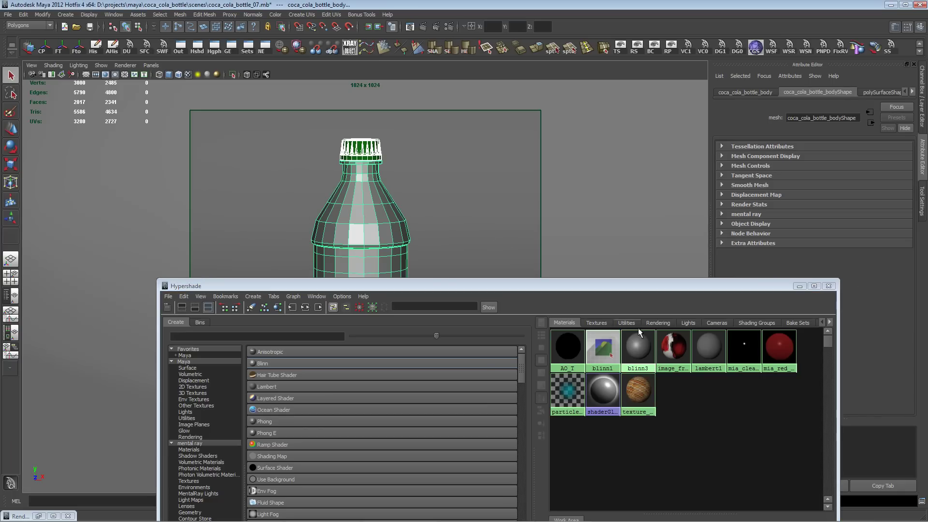
right_drag(637, 331, 634, 315)
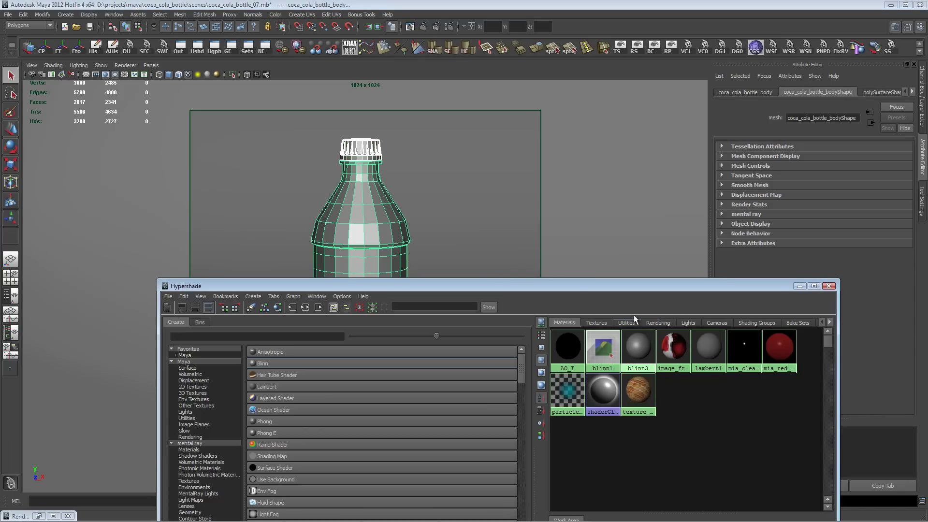
drag(503, 284, 670, 245)
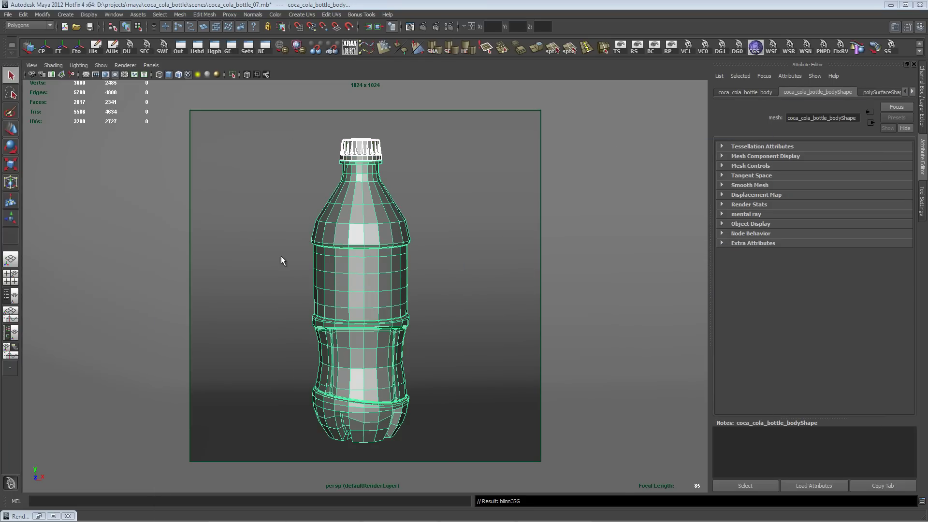
click(435, 259)
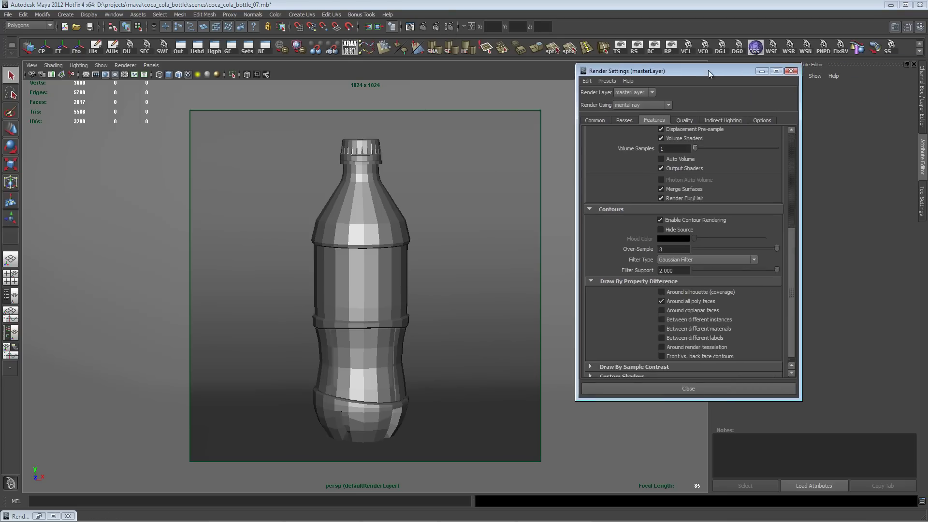
Keep mental ray as the Render Settings renderer and view the Common tab.
drag(708, 70, 693, 71)
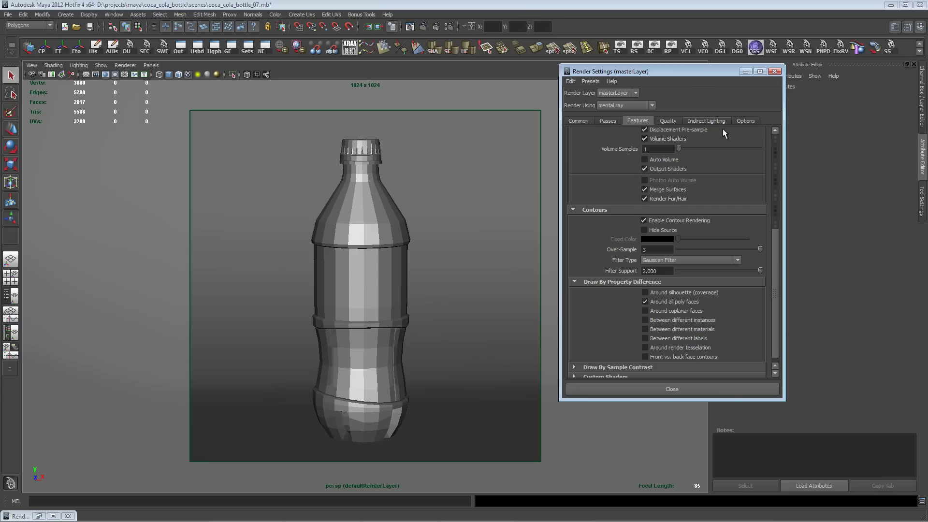
click(619, 105)
click(626, 101)
click(578, 121)
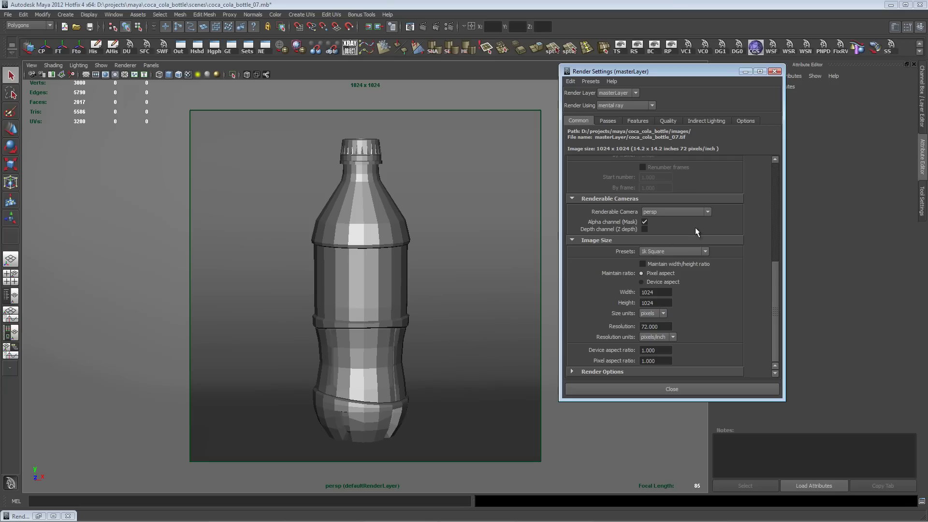
mouse_move(776, 307)
mouse_down()
mouse_move(776, 227)
mouse_move(763, 311)
mouse_up()
Choose the Production: Fine Trace quality preset and check Final Gathering under Indirect Lighting.
click(668, 121)
click(713, 135)
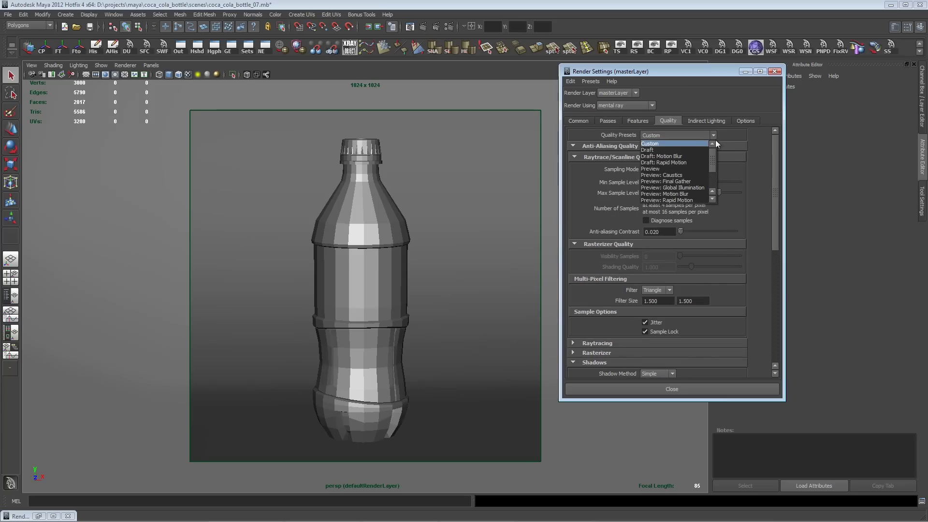
scroll(713, 160, down, 3)
click(670, 204)
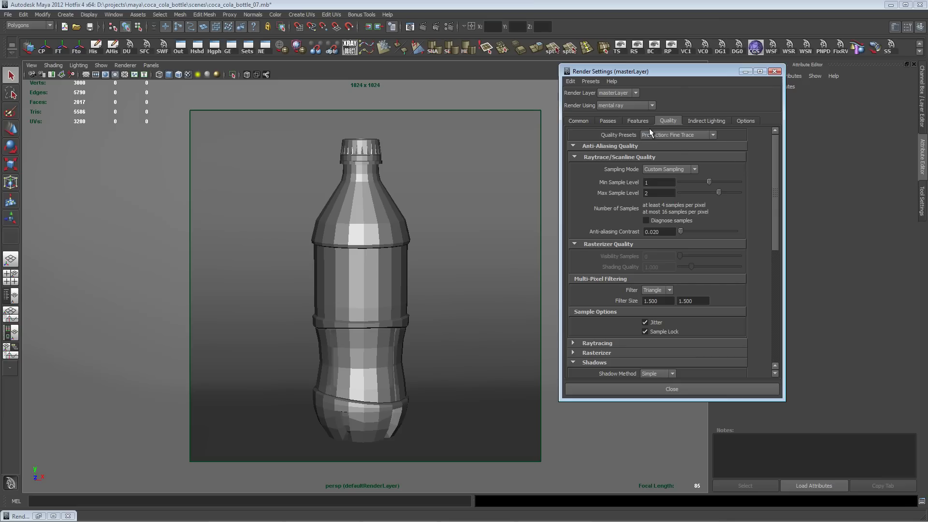
click(707, 120)
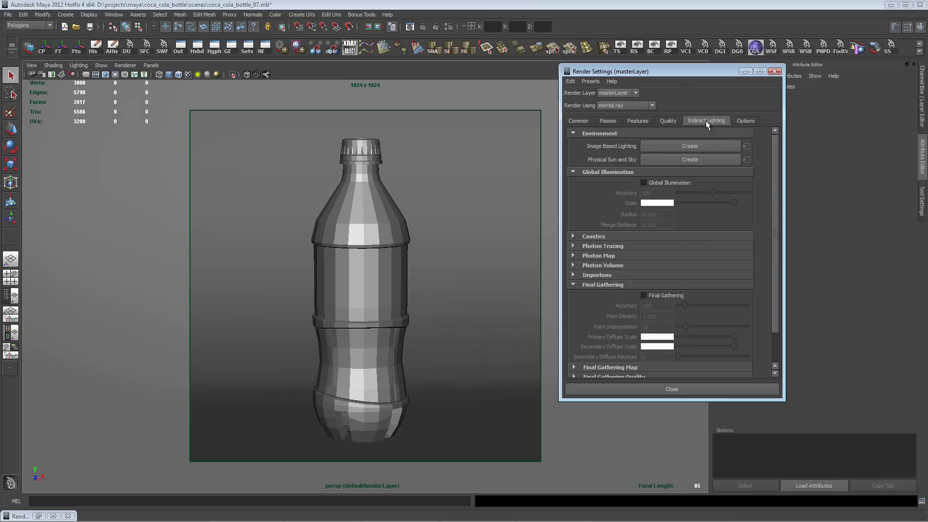
click(643, 295)
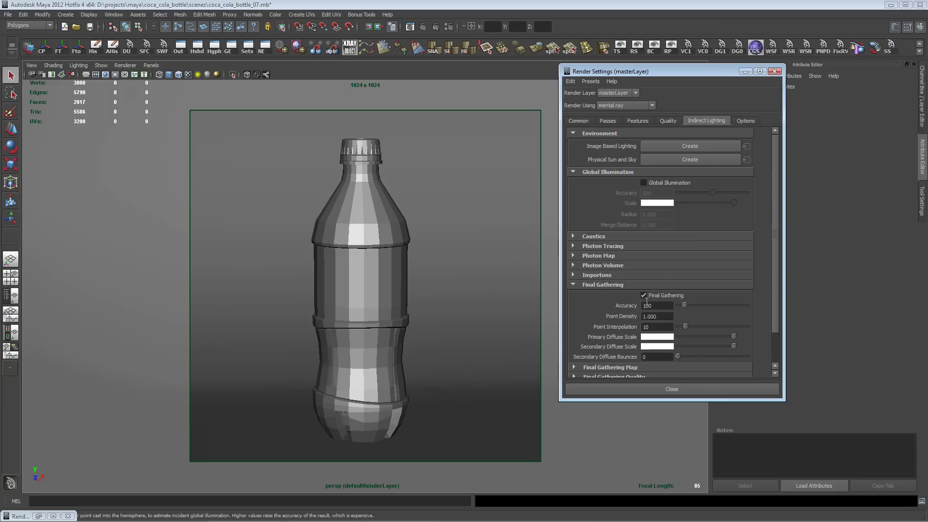
On the Features tab, scroll down and expand the Contours section to show its options.
click(643, 123)
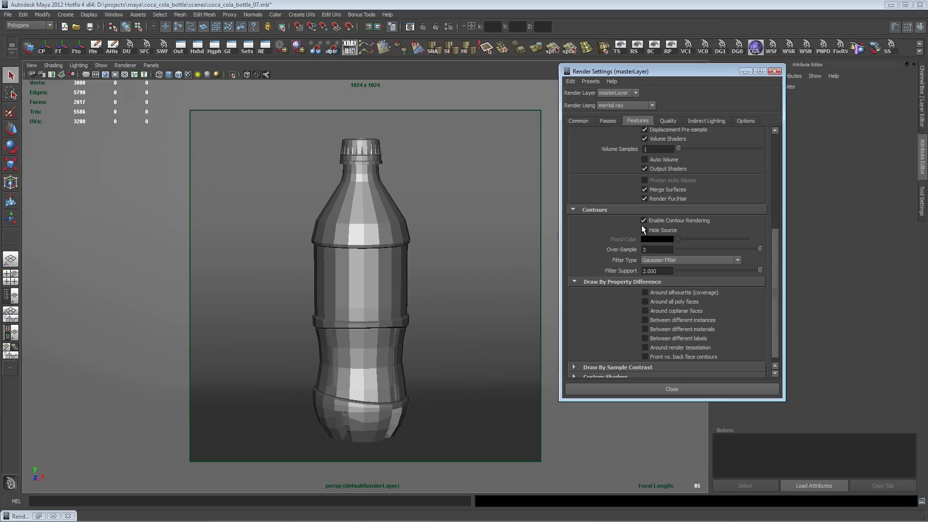
scroll(773, 248, down, 1)
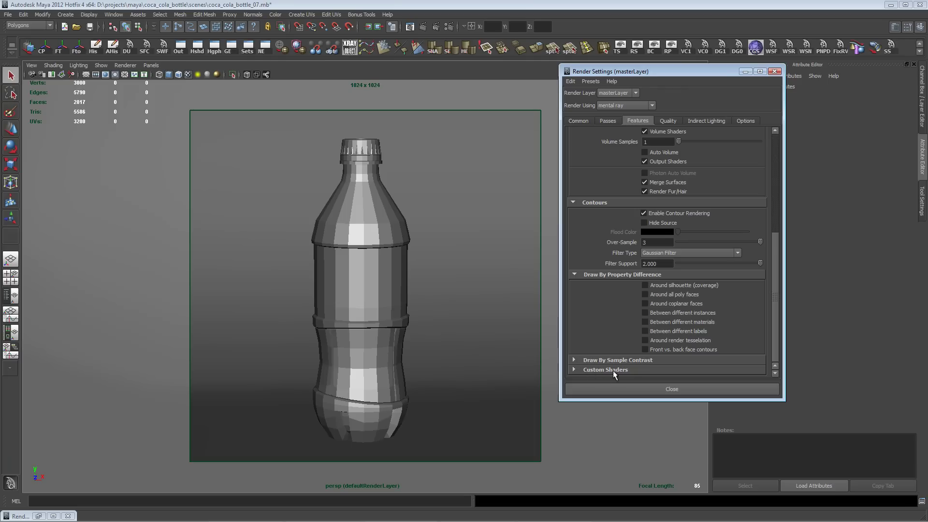
click(573, 202)
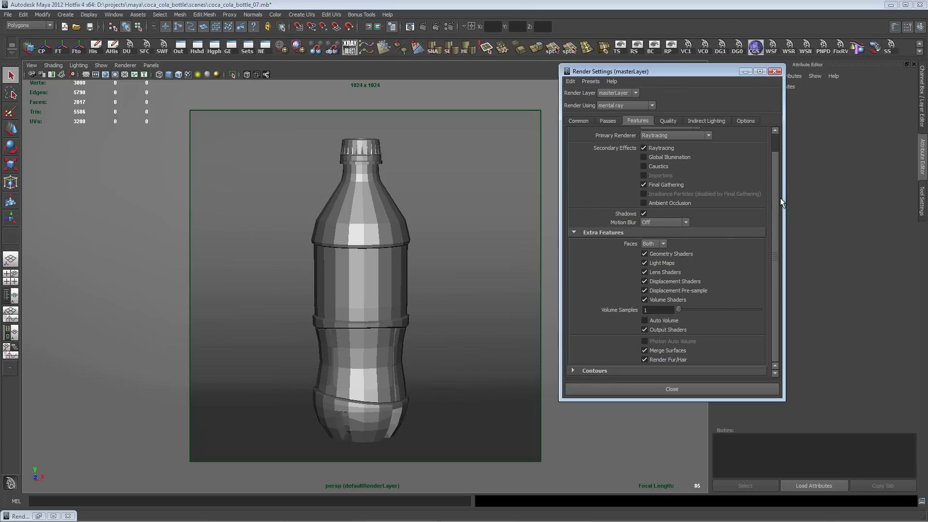
click(574, 371)
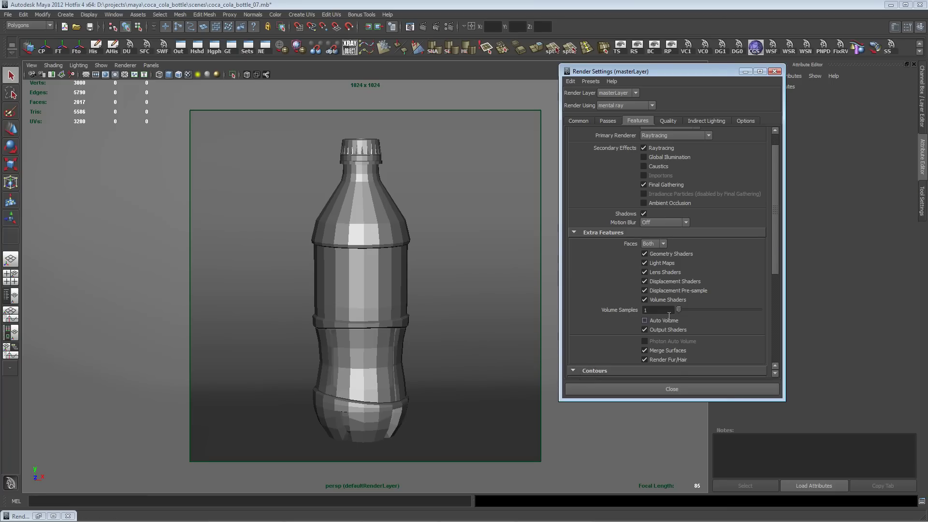
drag(778, 245, 772, 281)
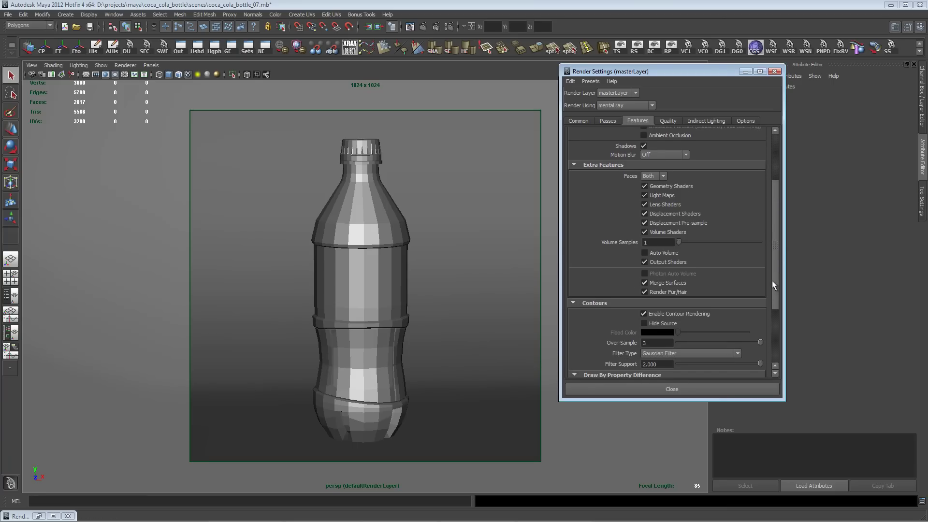
click(574, 375)
drag(677, 342, 798, 341)
click(737, 355)
click(666, 362)
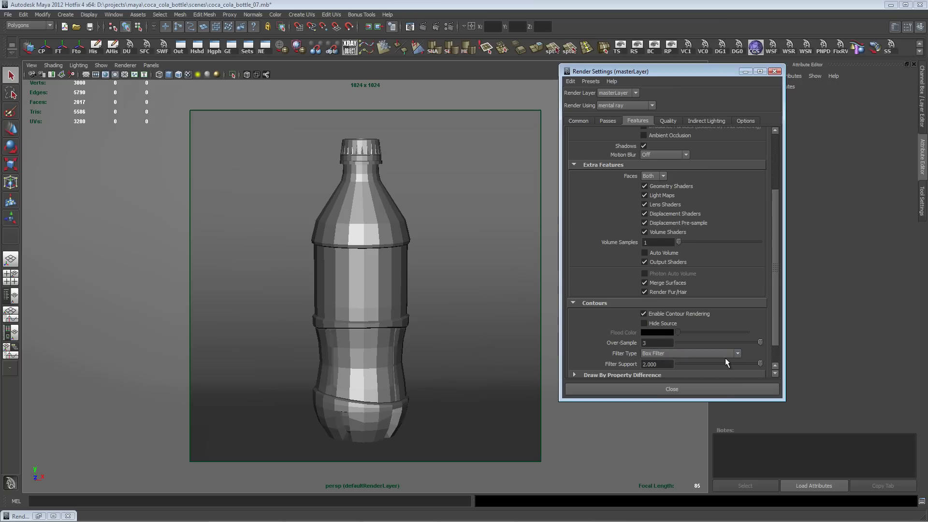
click(737, 353)
click(683, 373)
drag(760, 362, 687, 363)
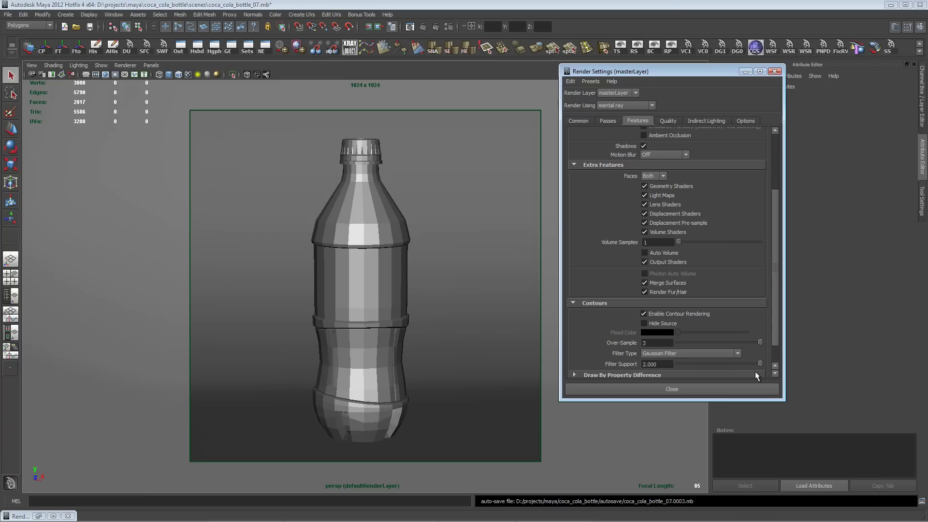
scroll(775, 312, down, 2)
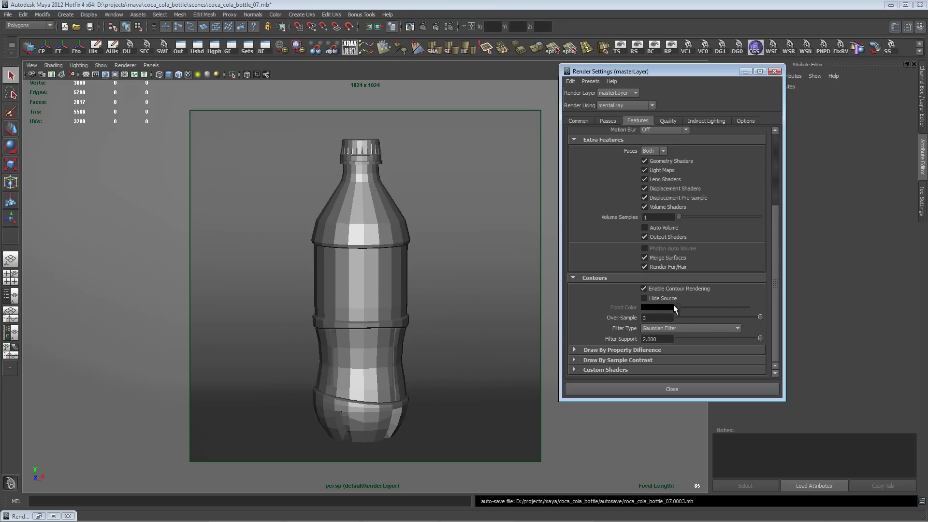
Under Draw By Property Difference, check Around all poly faces, then close Render Settings.
scroll(776, 271, up, 1)
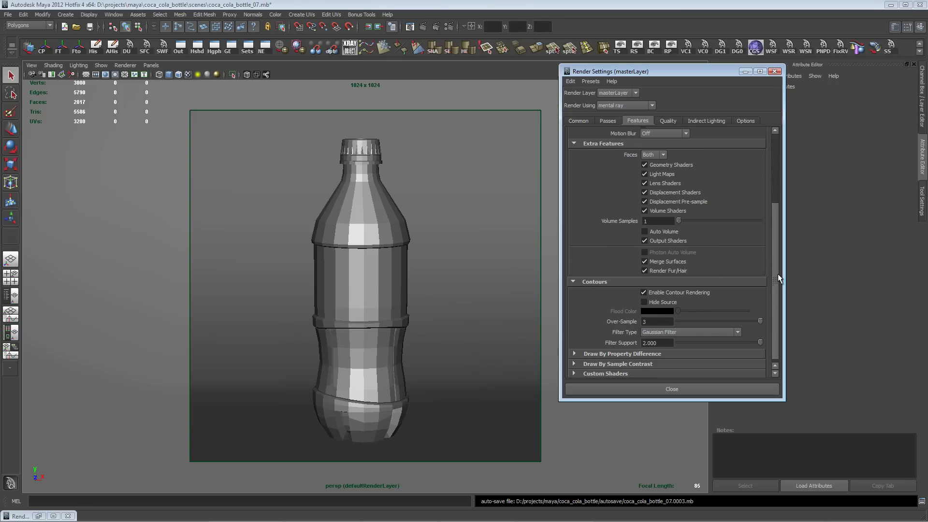
scroll(777, 270, down, 1)
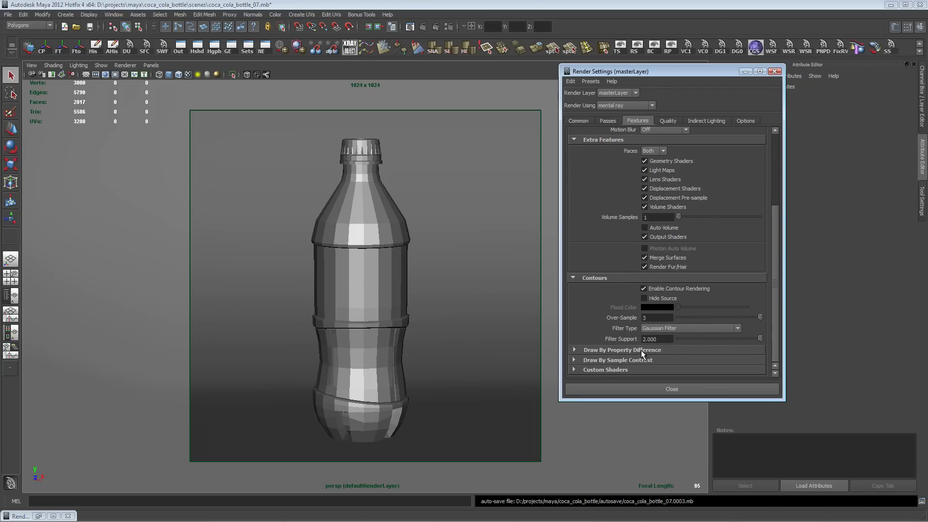
click(575, 348)
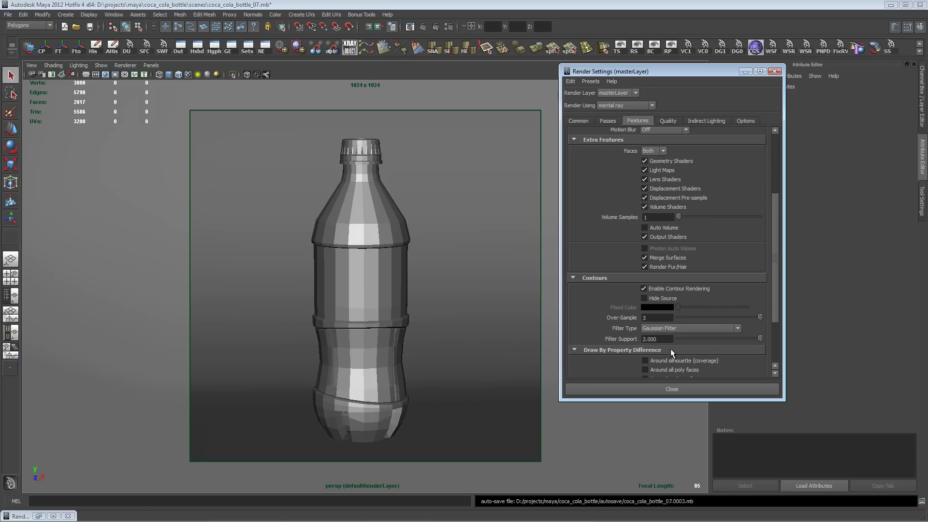
drag(773, 297, 759, 340)
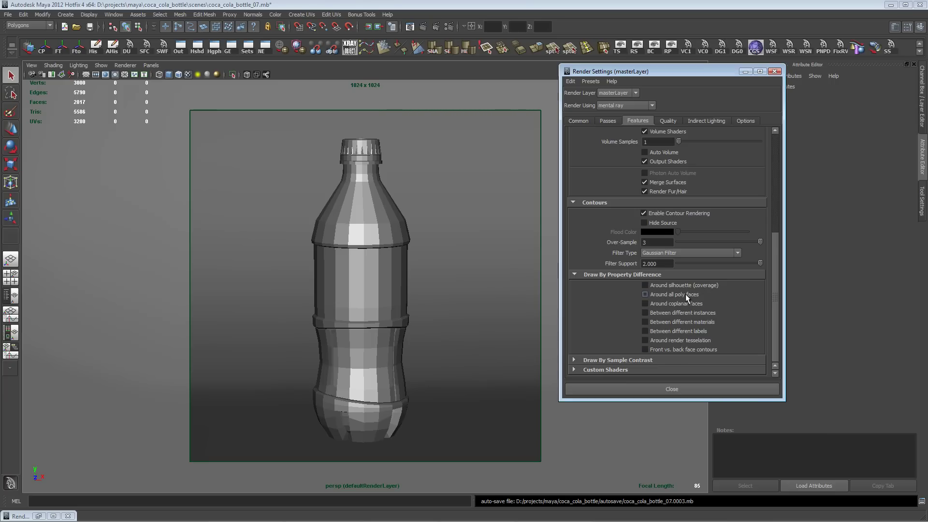
click(645, 294)
click(645, 293)
click(774, 71)
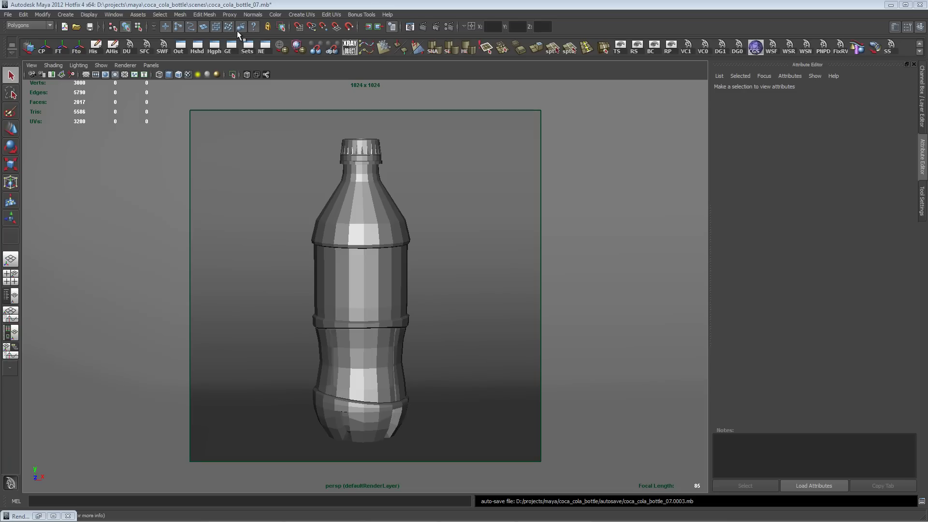
Render the bottle with purple contour edges, re-render a region around the cap and neck, then minimize the render.
click(420, 27)
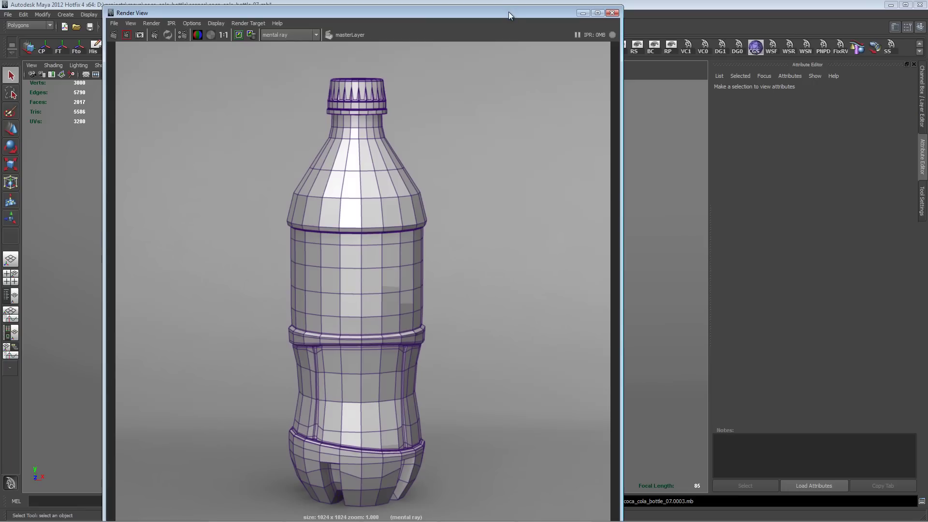
drag(511, 10, 519, 2)
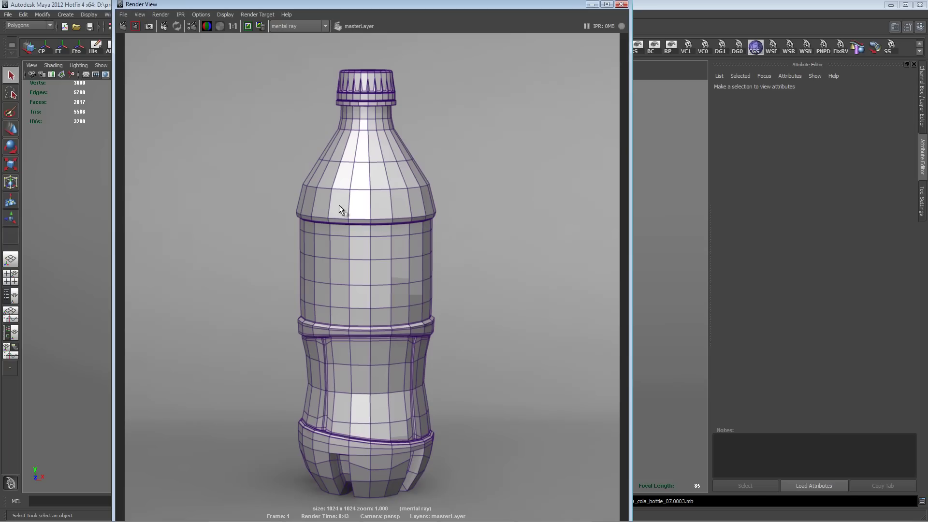
drag(259, 56, 434, 153)
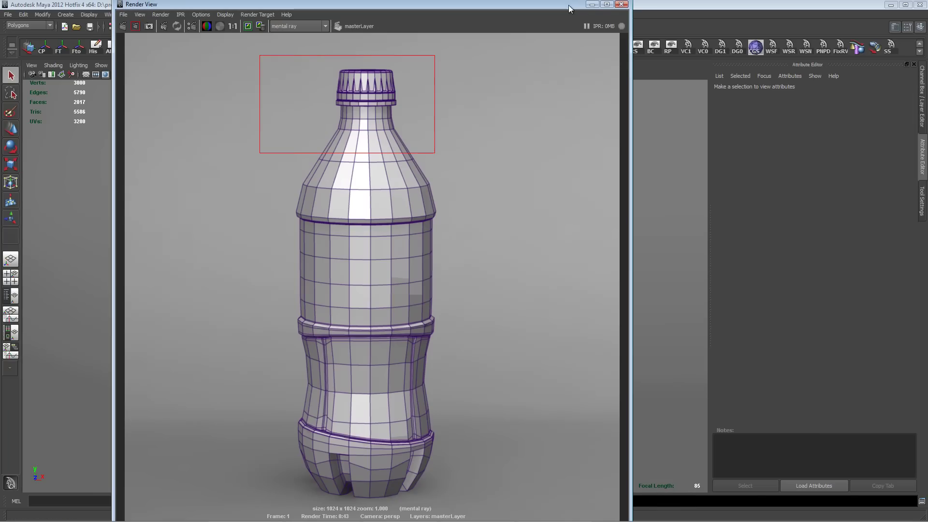
click(591, 5)
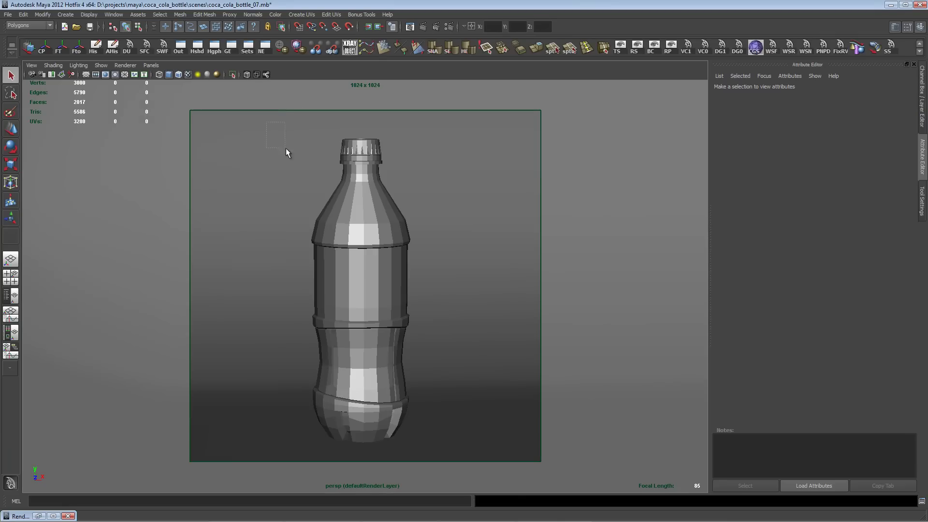
Render the whole bottle in smooth mesh preview (3) for a denser purple contour wireframe.
drag(265, 145, 467, 439)
key(3)
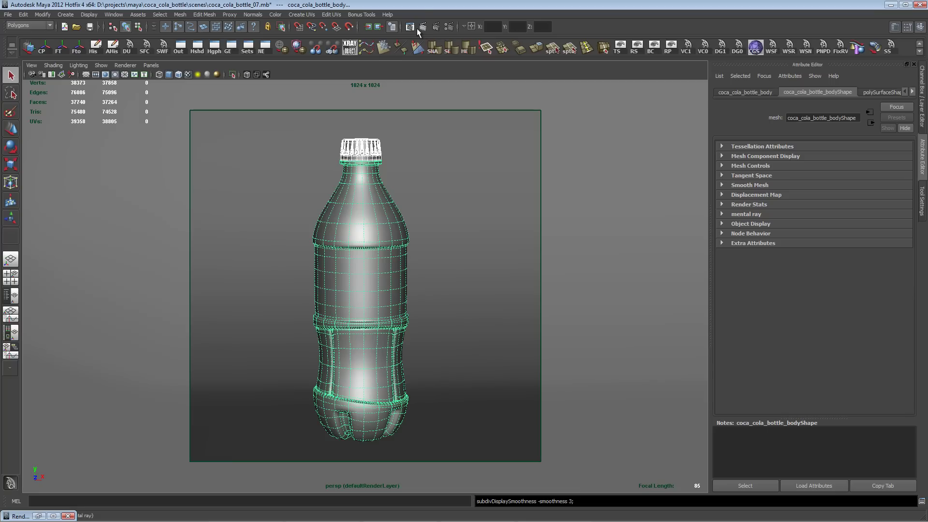
click(423, 44)
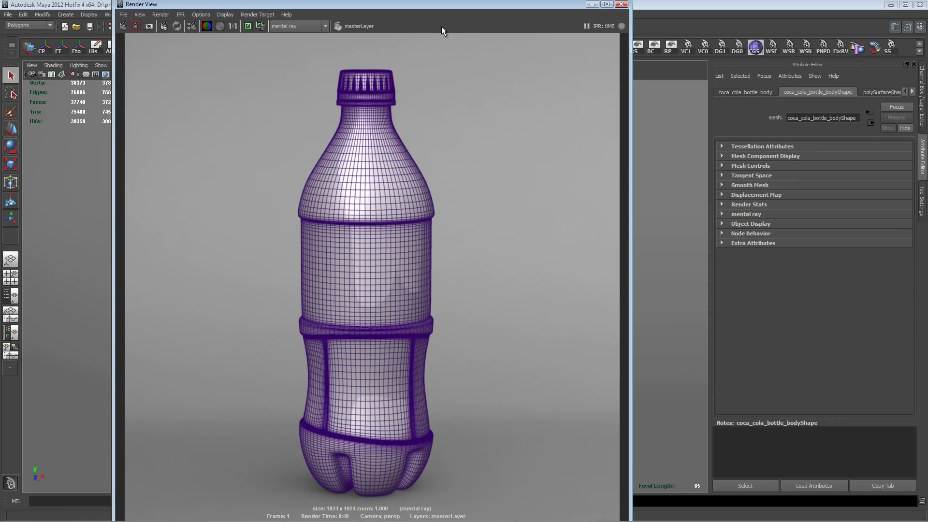
Dock the render on the right half and compare the bottle body's cage (1) with smooth preview (3).
drag(403, 5, 704, 3)
click(369, 230)
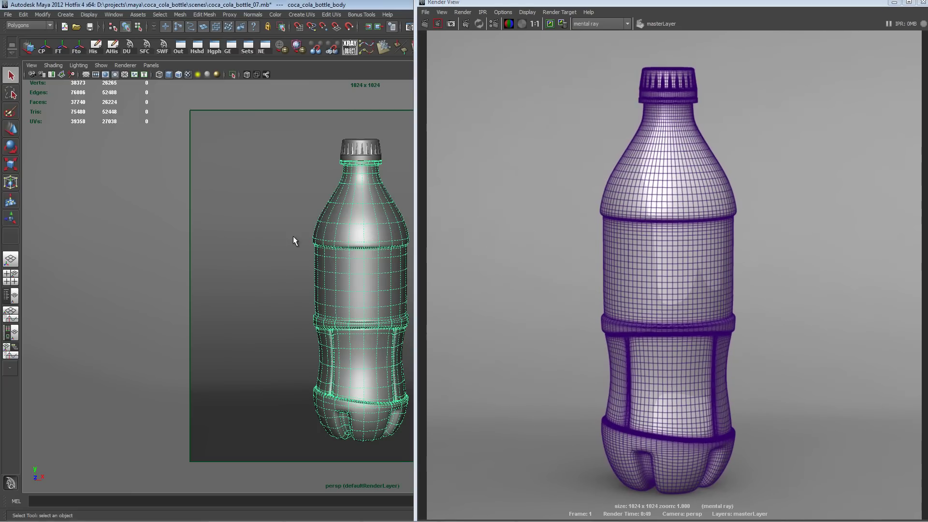
click(294, 236)
click(359, 239)
key(1)
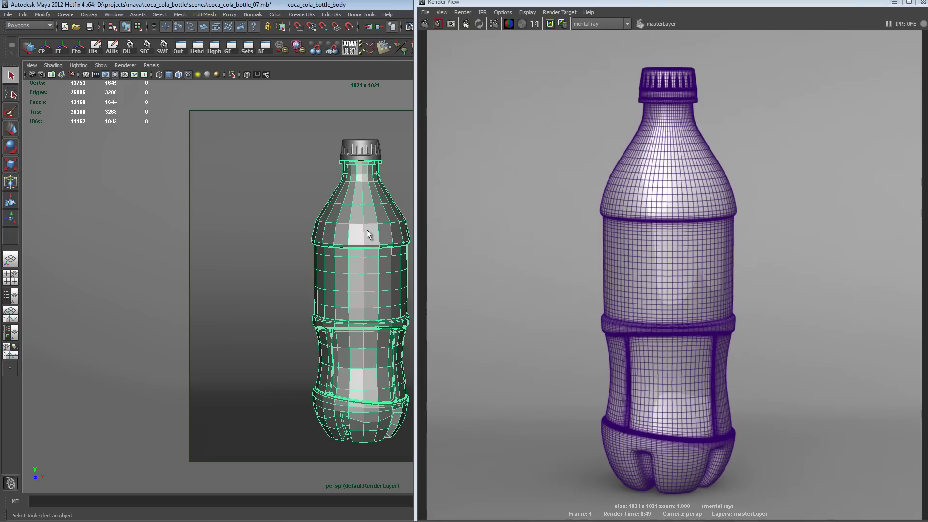
key(3)
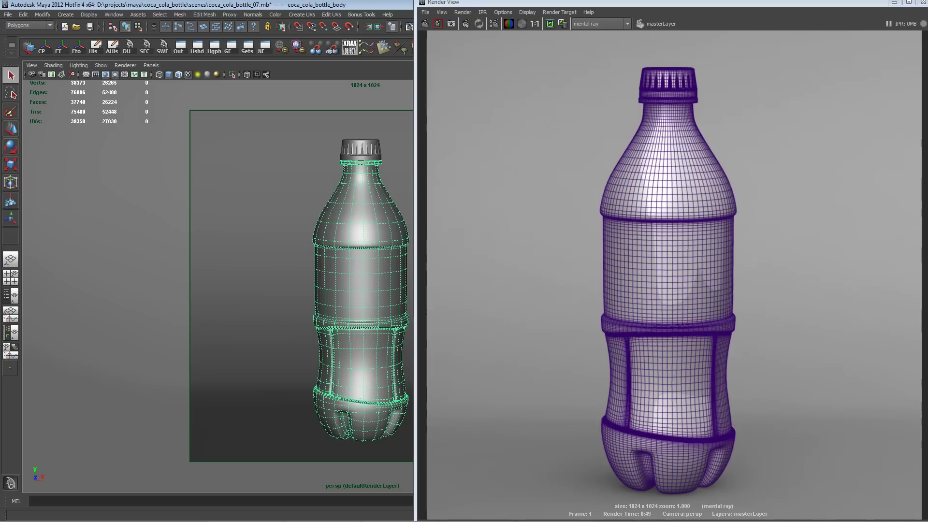
Reopen Render Settings showing contours around all poly faces, and move the dialog over the render.
click(494, 24)
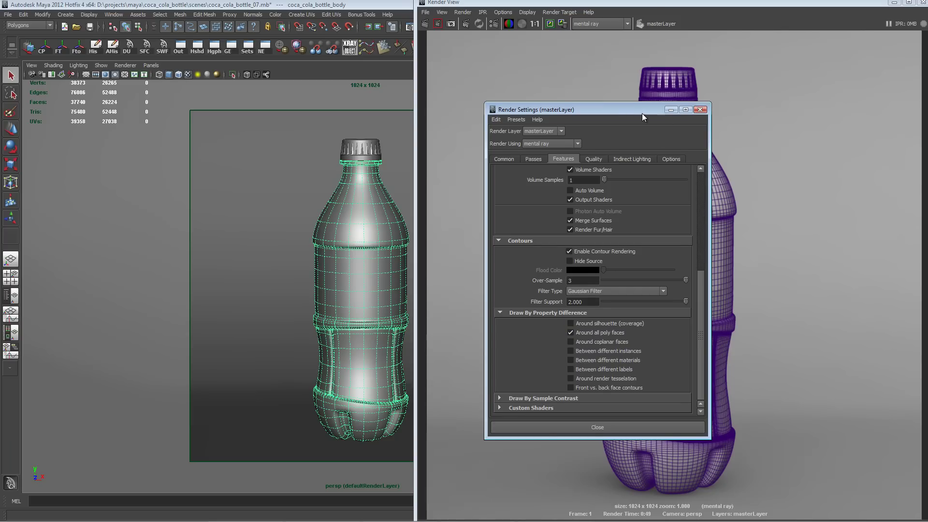
drag(641, 113, 676, 72)
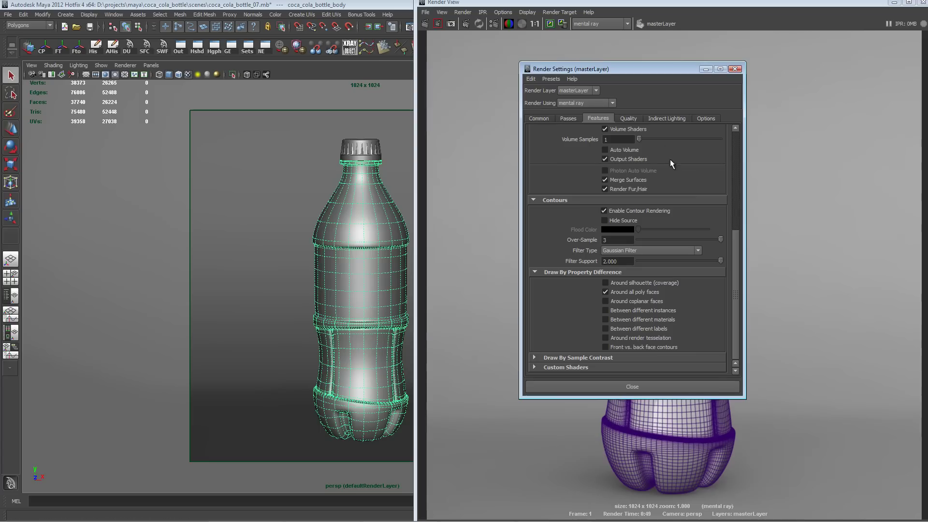